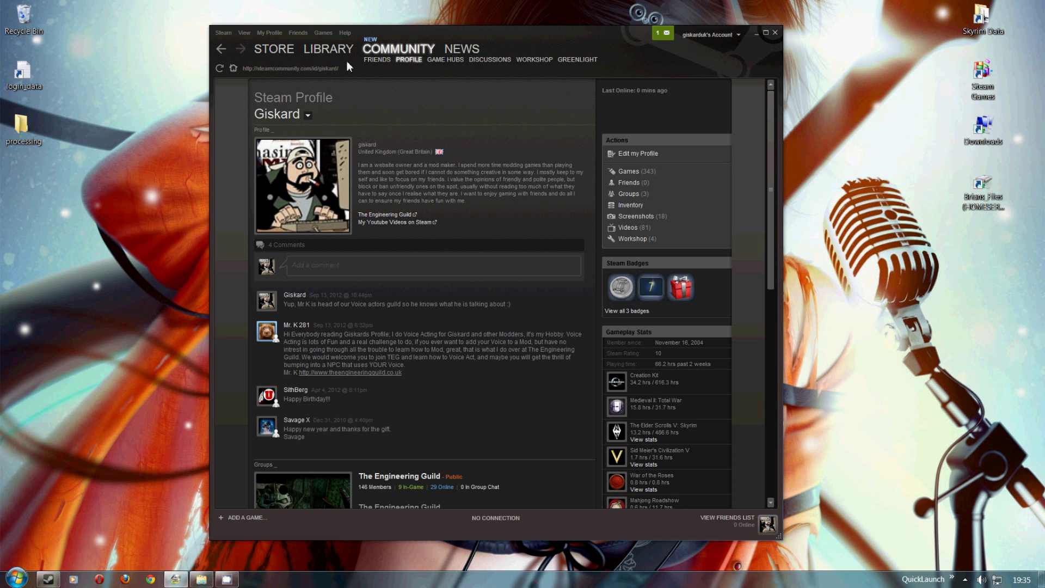
Go through the Steam Workshop hub to Skyrim's most popular mods listing
left_click(389, 50)
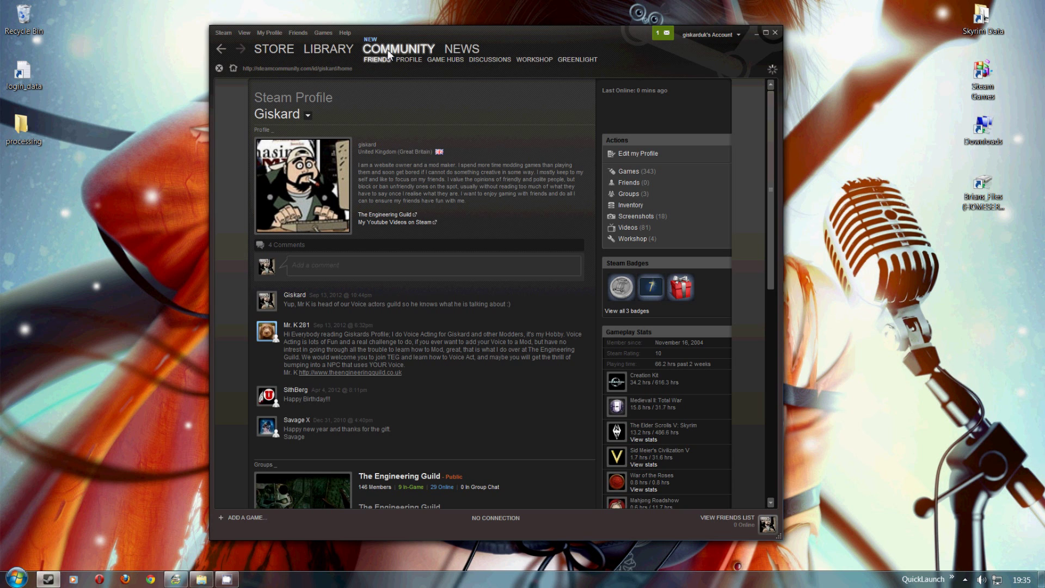
left_click(531, 61)
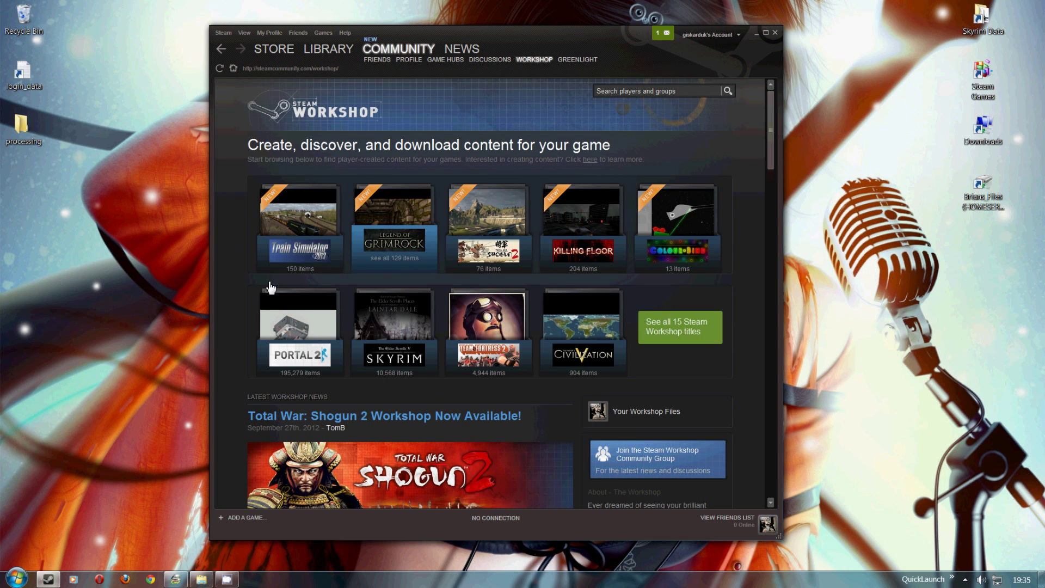
left_click(412, 321)
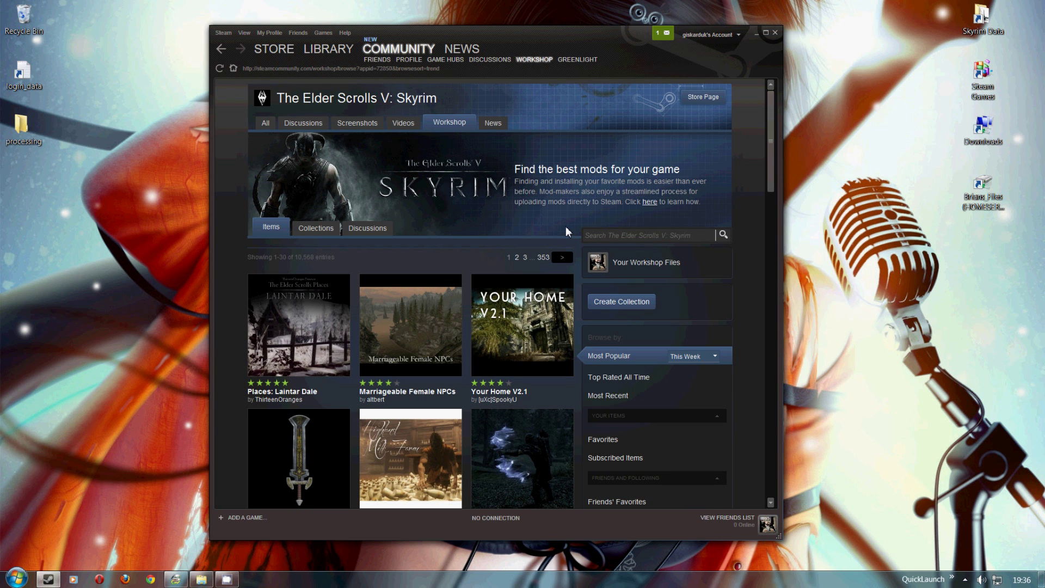
scroll(565, 227, "down", 3)
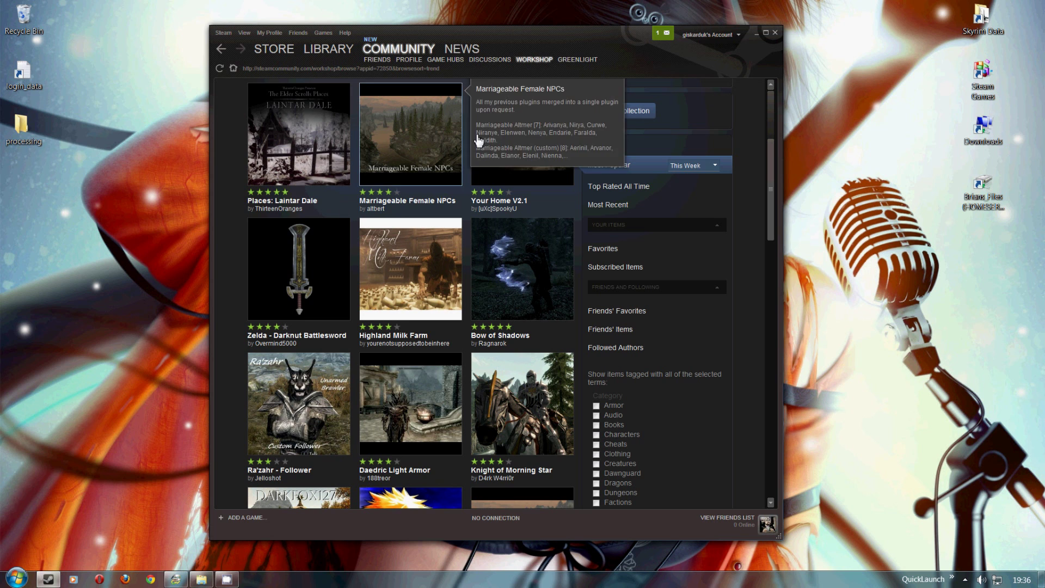
mouse_move(537, 302)
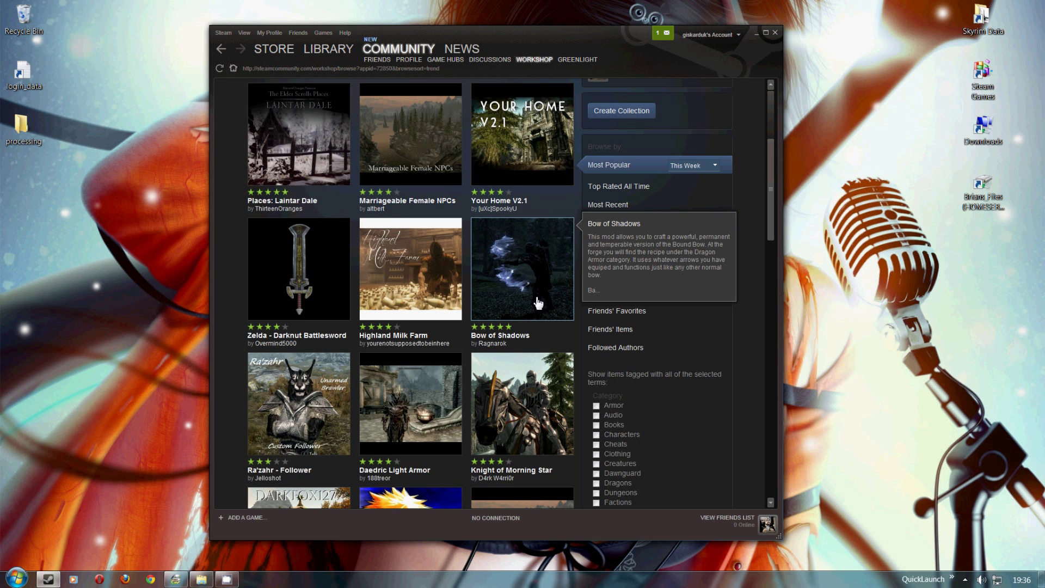
scroll(537, 302, "down", 6)
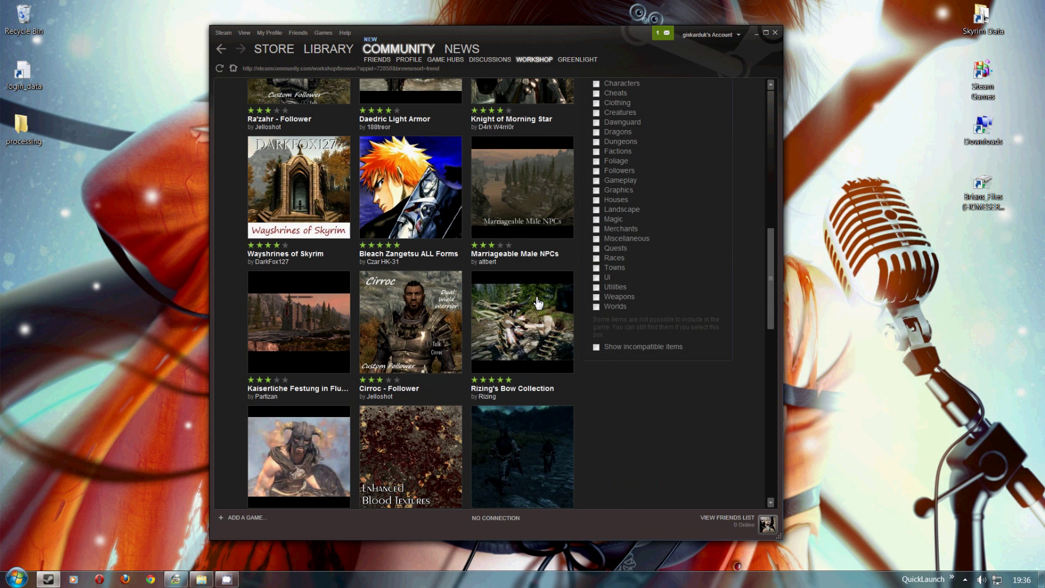
scroll(537, 303, "down", 3)
mouse_move(488, 330)
scroll(488, 330, "down", 2)
scroll(482, 309, "down", 3)
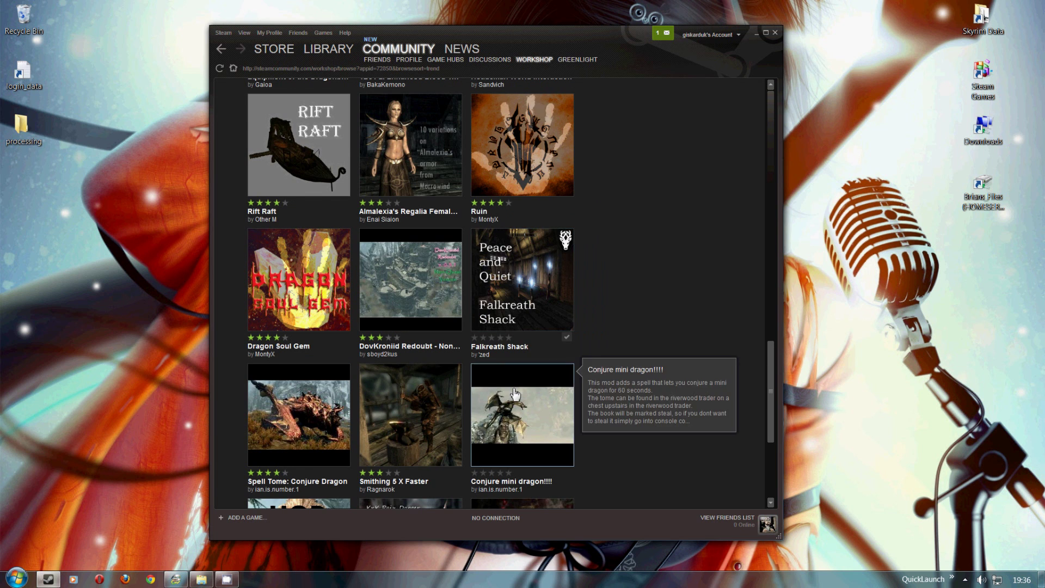
scroll(493, 414, "down", 2)
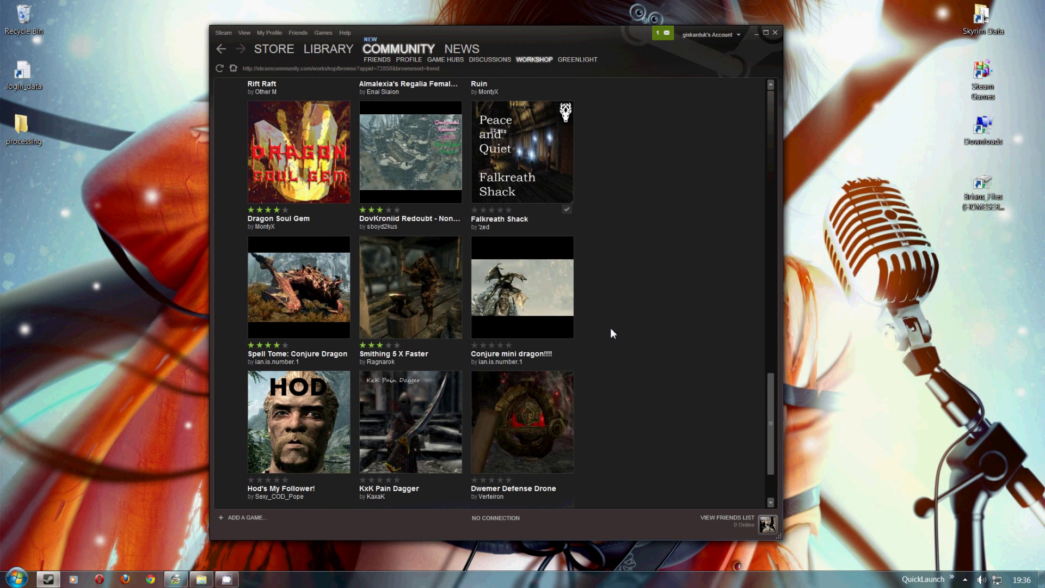
Open the Conjure mini dragon!!!! mod page and subscribe to it
left_click(521, 280)
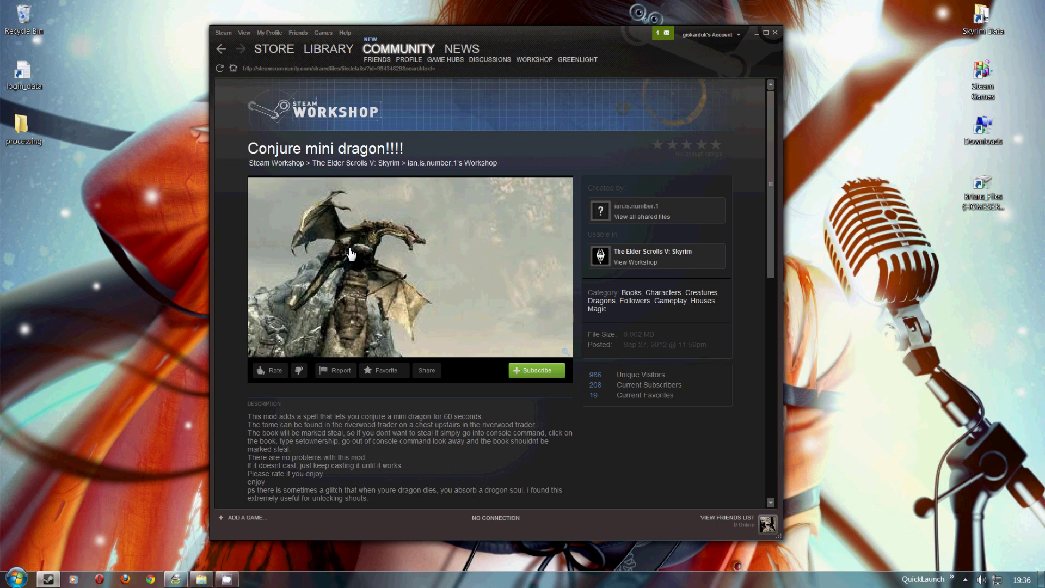
left_click(538, 375)
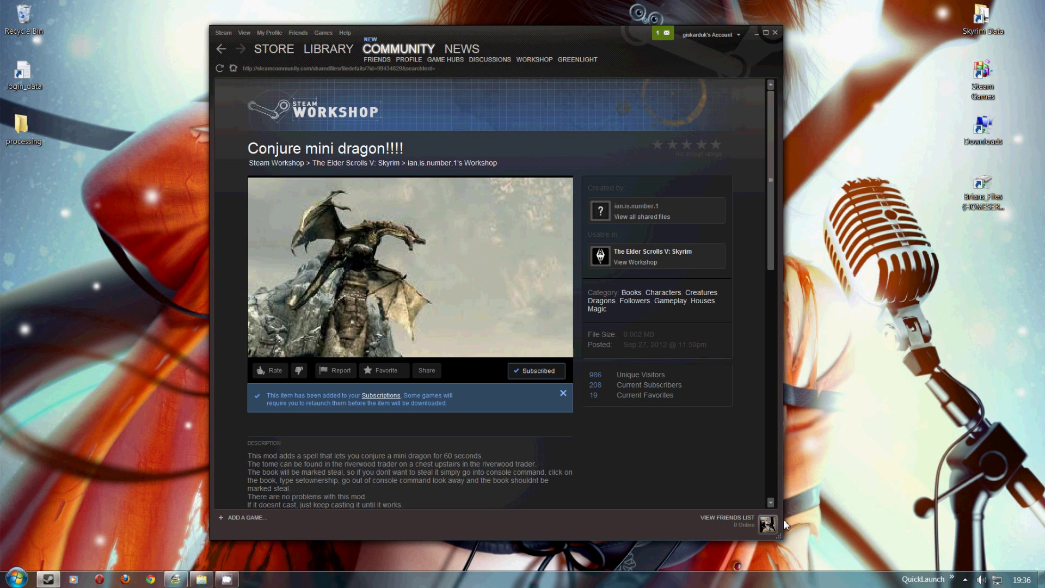
Launch The Elder Scrolls V: Skyrim from the Steam library to bring up its launcher
left_click(328, 51)
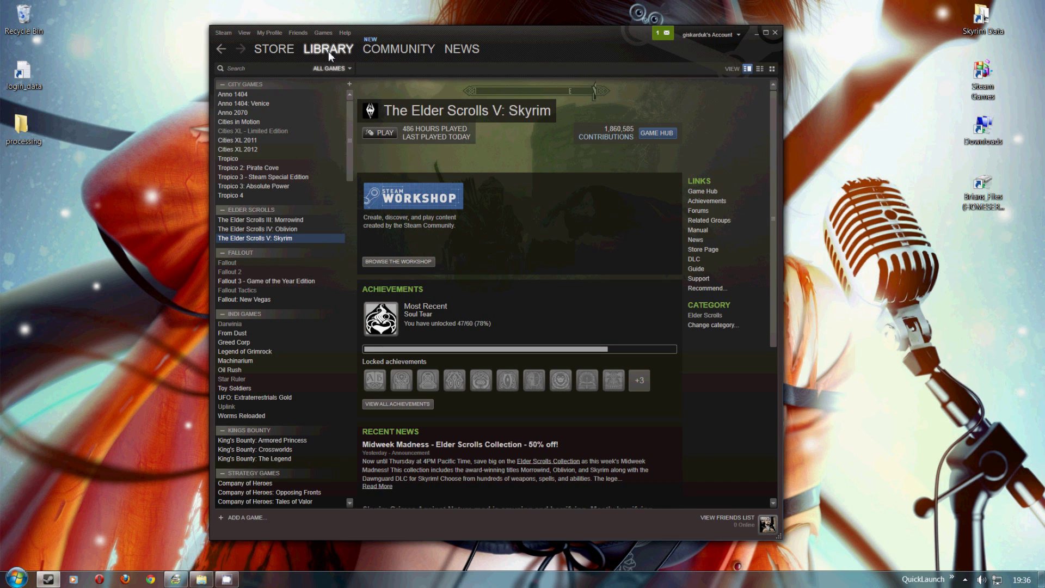
double_click(283, 238)
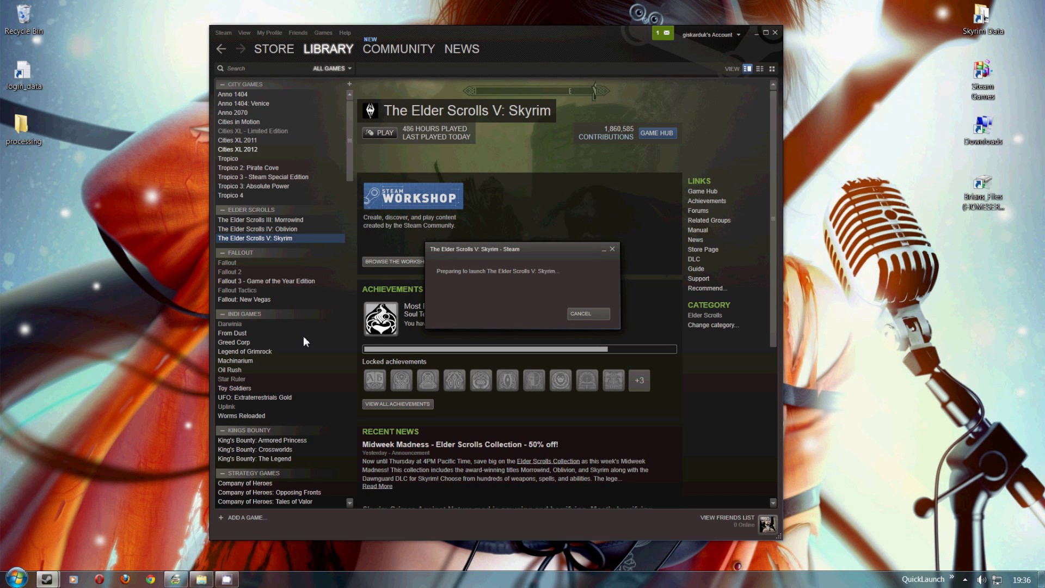
mouse_move(384, 311)
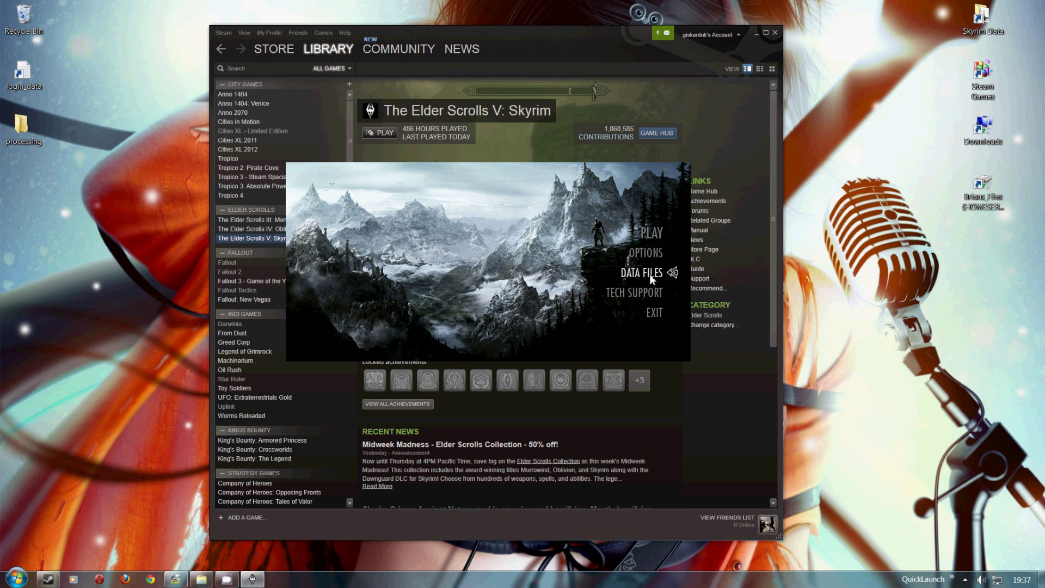
Open the launcher's Data Files list and browse it, with Falkreath Shack and Conjure mini dragon!!!! ticked
left_click(649, 276)
left_click_drag(617, 229, 619, 317)
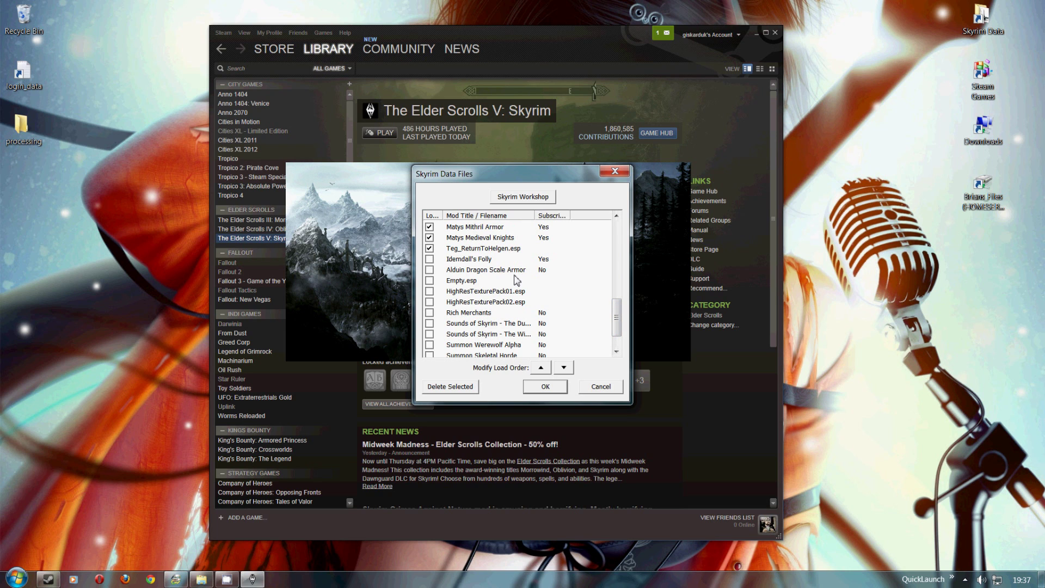
left_click_drag(619, 326, 622, 340)
scroll(490, 294, "up", 3)
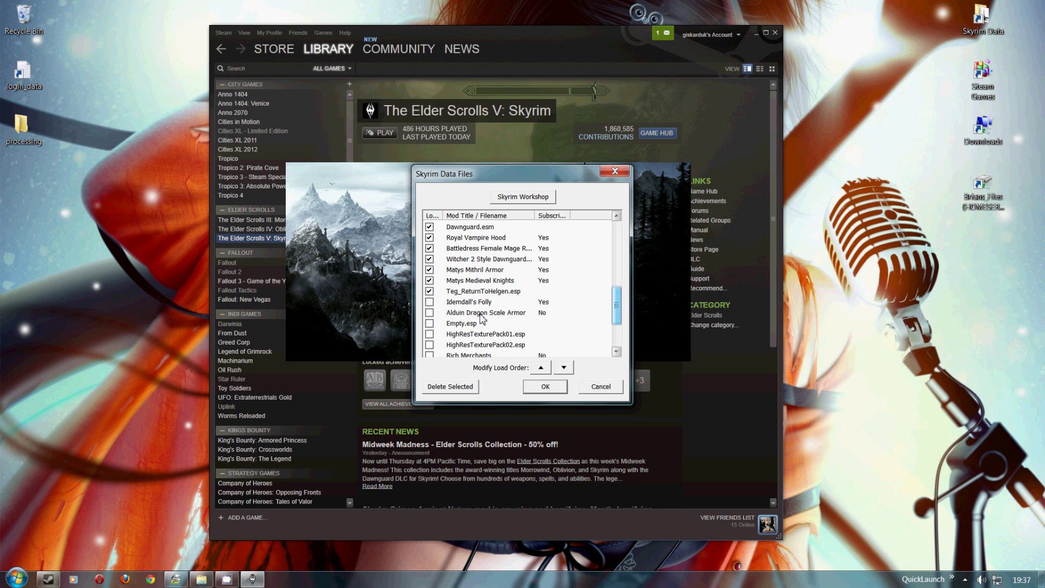
left_click(430, 291)
scroll(617, 302, "down", 2)
scroll(623, 303, "up", 1)
scroll(621, 298, "up", 6)
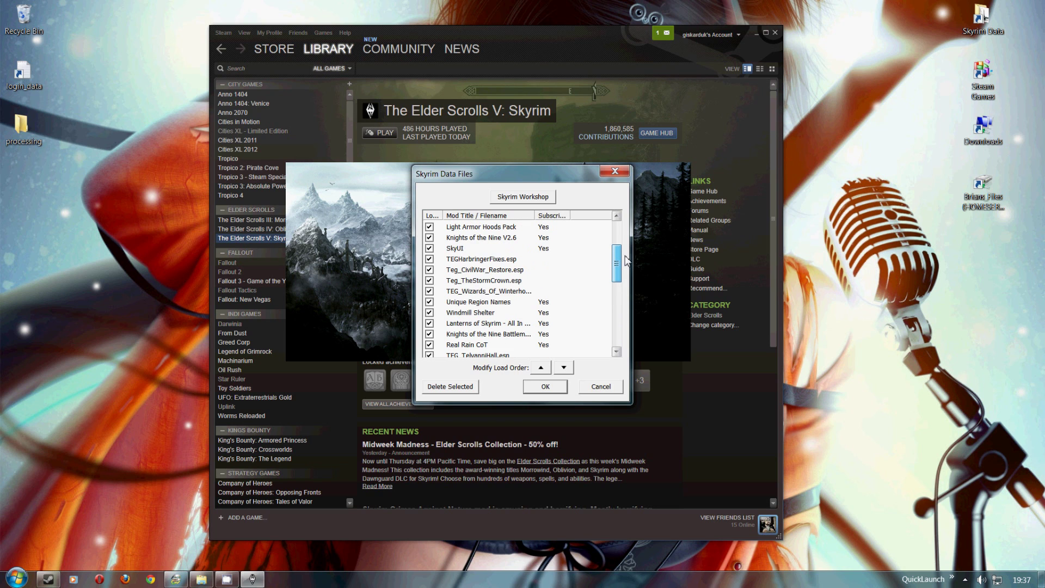
scroll(626, 261, "up", 2)
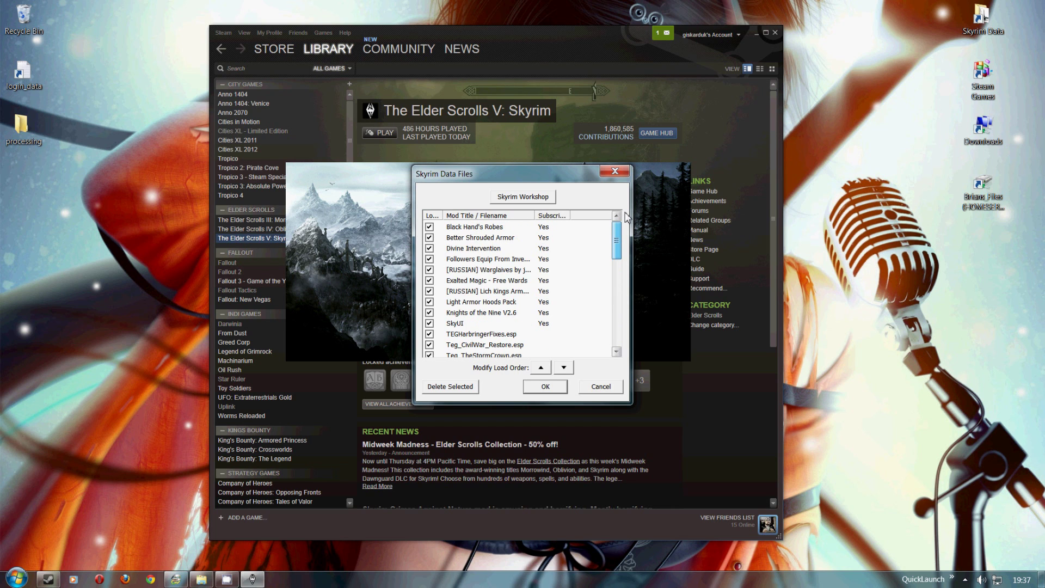
left_click_drag(618, 235, 617, 294)
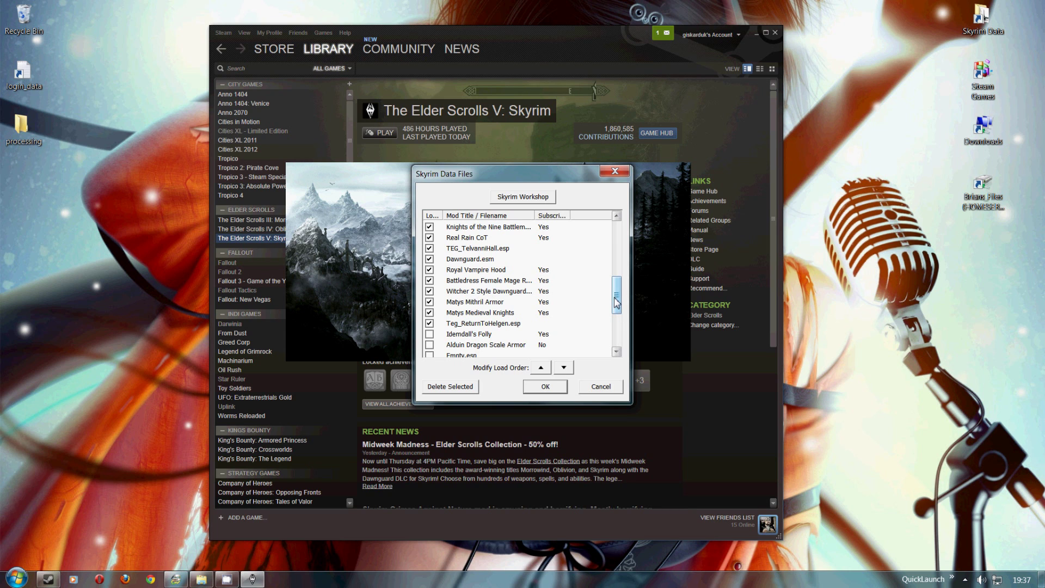
mouse_move(617, 303)
left_mouse_down()
mouse_move(616, 289)
mouse_move(616, 308)
left_mouse_up()
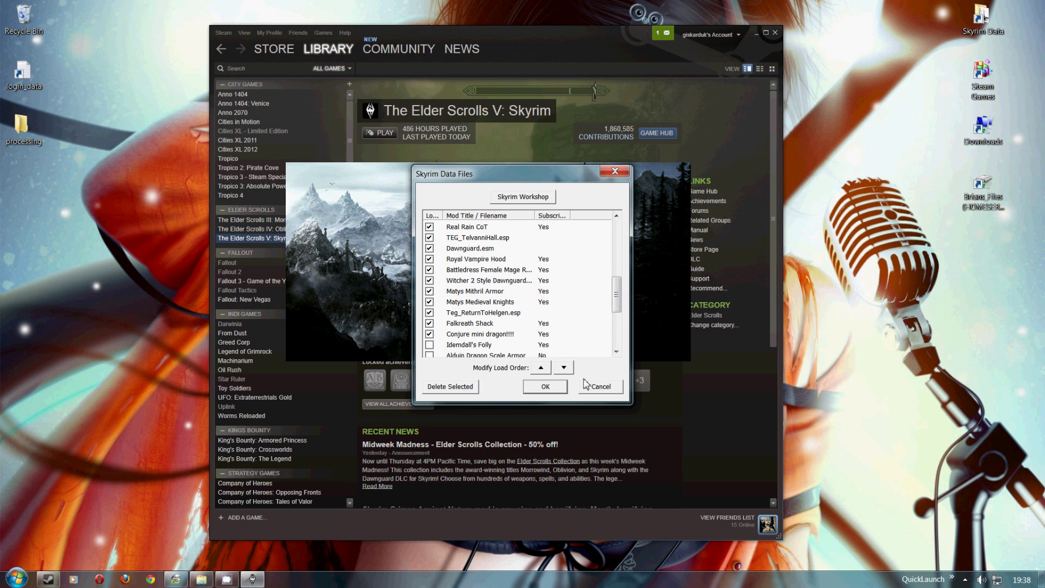
Accept the Data Files list and select divine_intervention.esp and divine_intervention.bsa in the Data folder, then return to Steam
left_click(551, 387)
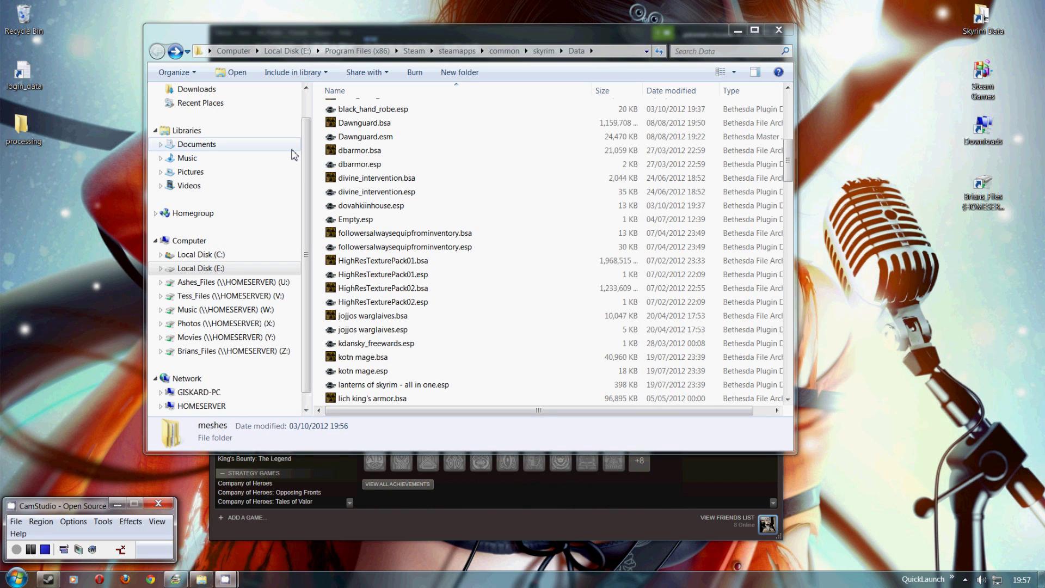
left_click(401, 194)
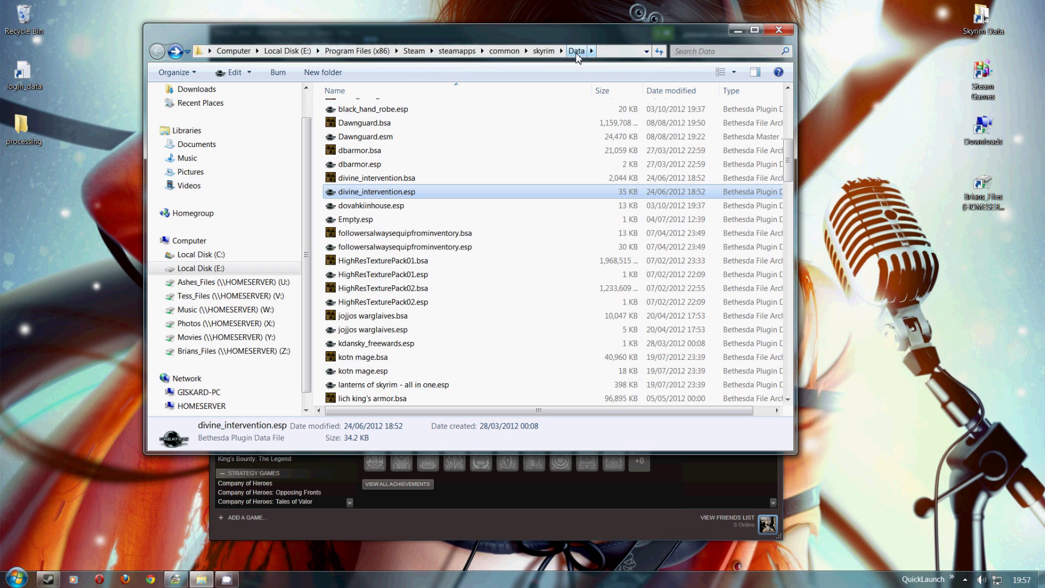
left_click(399, 181, "ctrl")
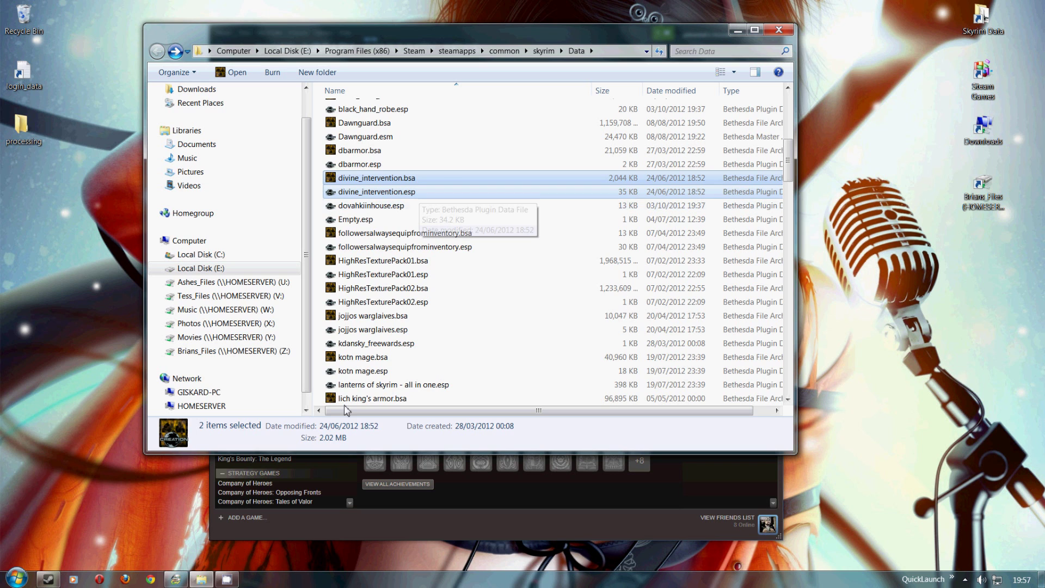
left_click(400, 505)
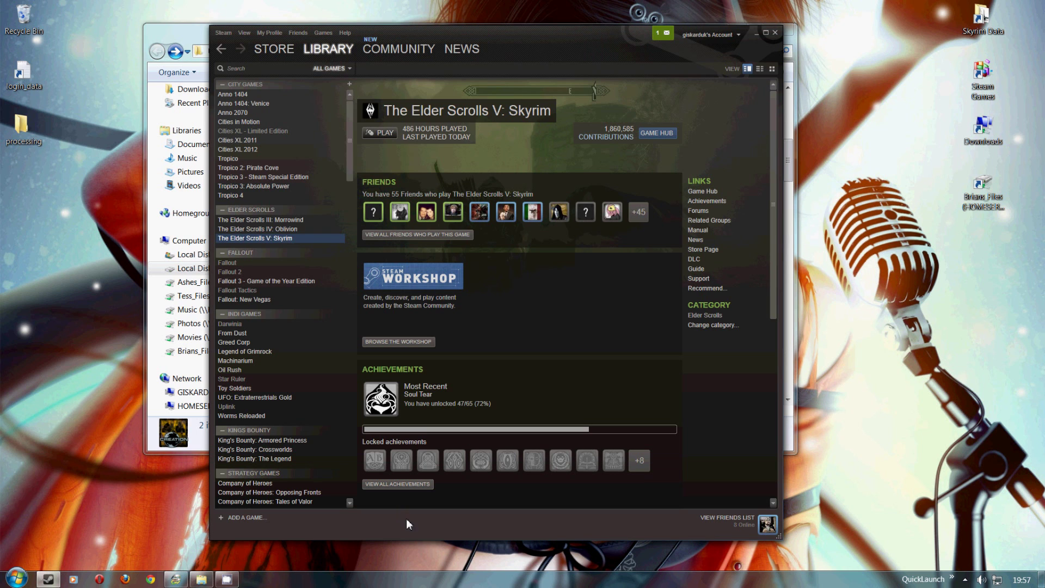
Relaunch Skyrim and reopen the launcher's Data Files list
double_click(285, 240)
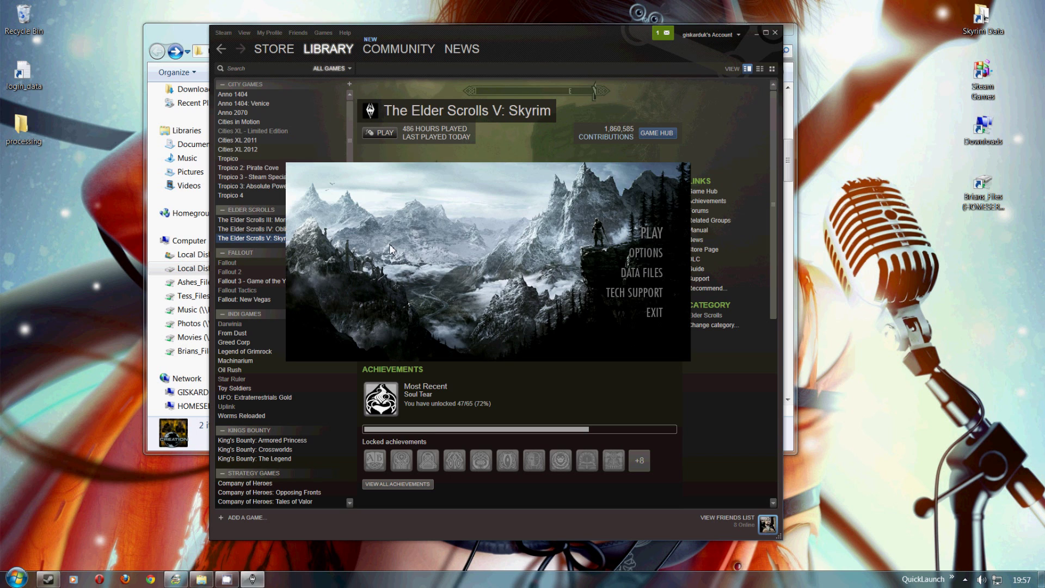
left_click(636, 273)
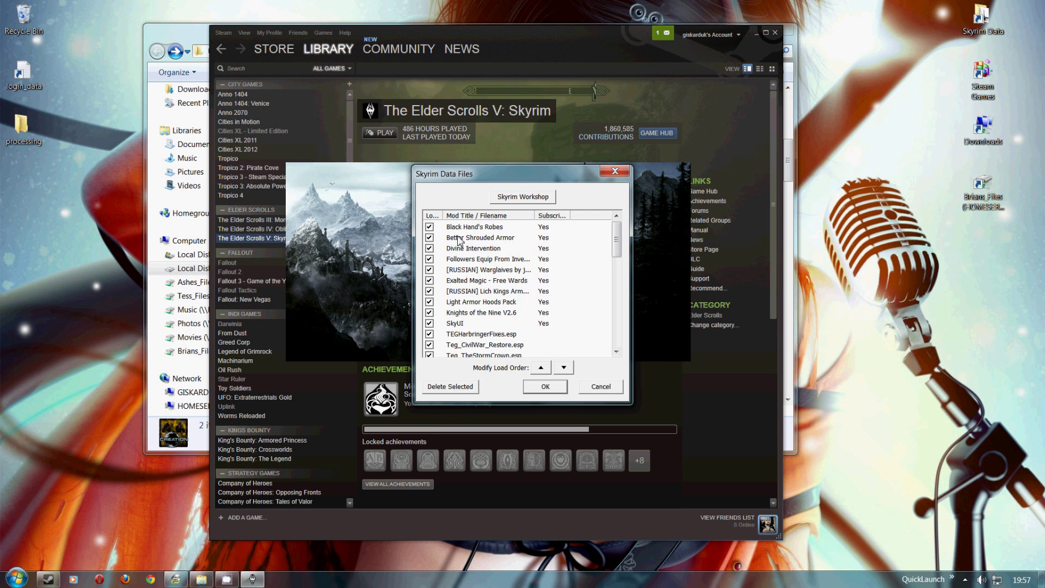
mouse_move(618, 254)
left_mouse_down()
mouse_move(623, 277)
mouse_move(626, 240)
left_mouse_up()
Toggle the Divine Intervention checkbox, cancel the changes, and exit the launcher
left_click(429, 249)
left_click(429, 249)
left_click(430, 249)
left_click(599, 387)
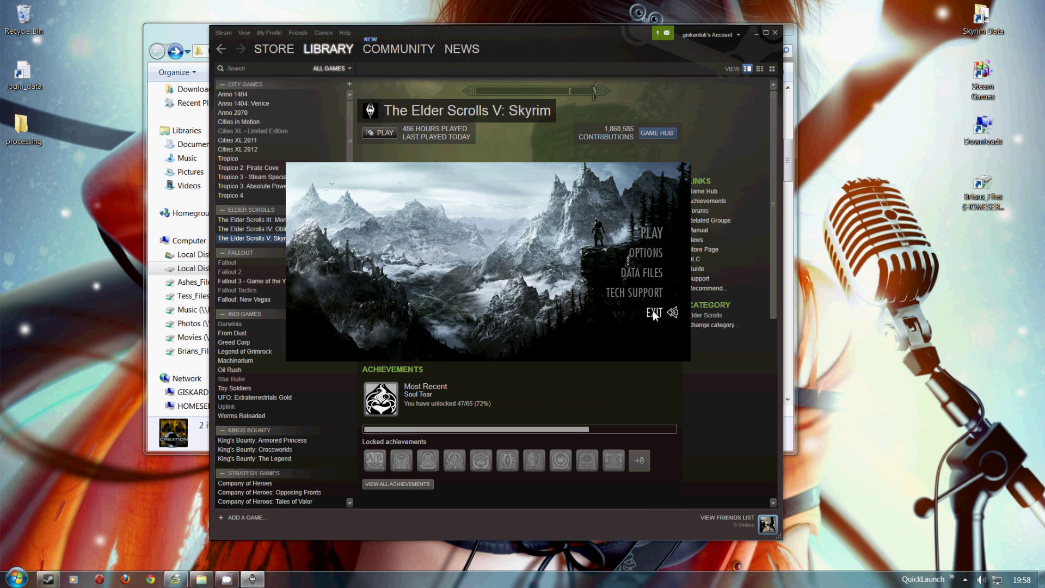
left_click(653, 314)
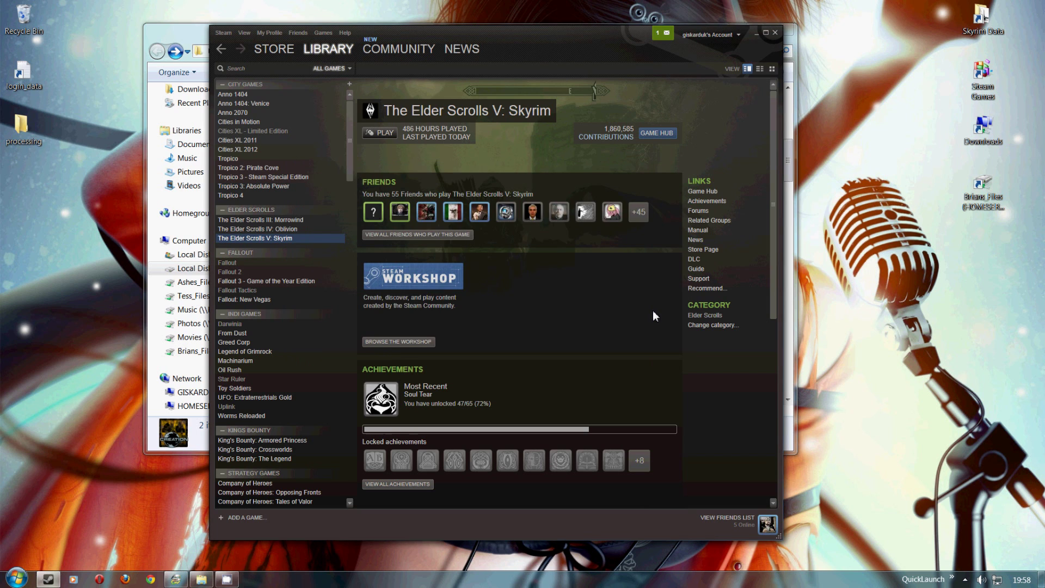
Bring the Data folder forward and inspect dovahkiinhouse.esp, divine_intervention.esp and alduin's son.esp
left_click(202, 448)
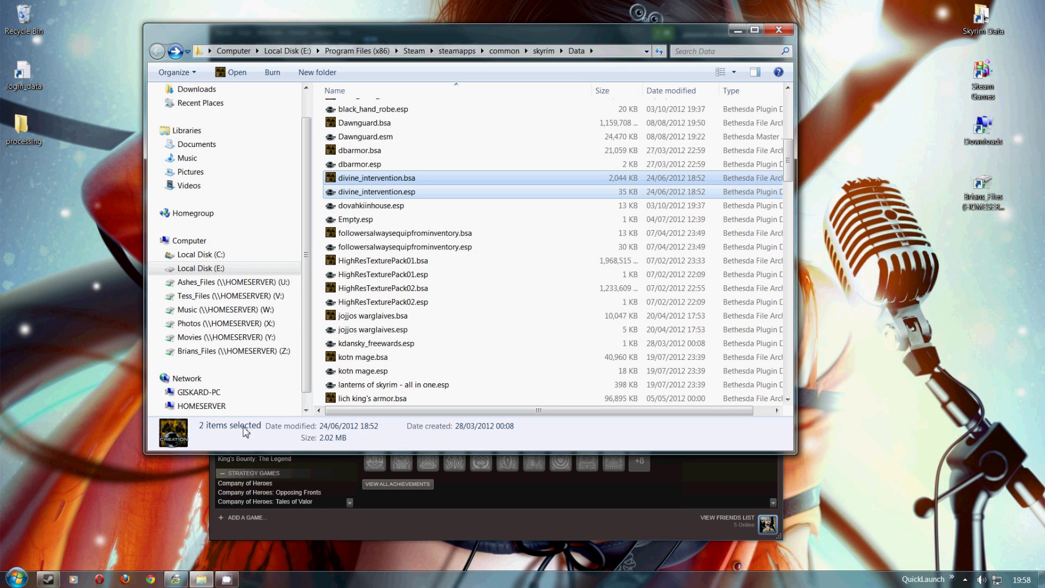
left_click(471, 210)
left_click(349, 194)
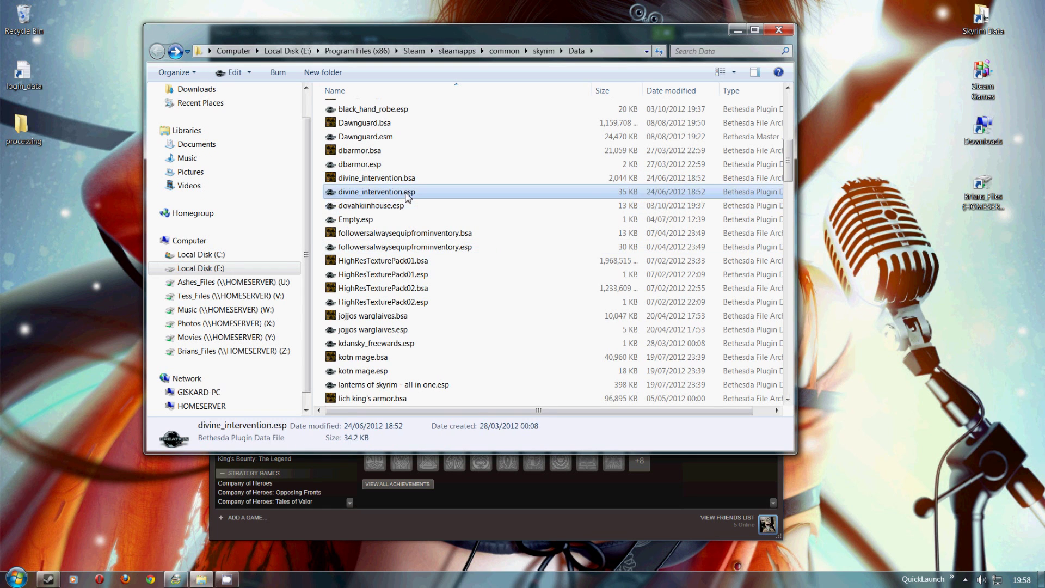
scroll(465, 204, "up", 8)
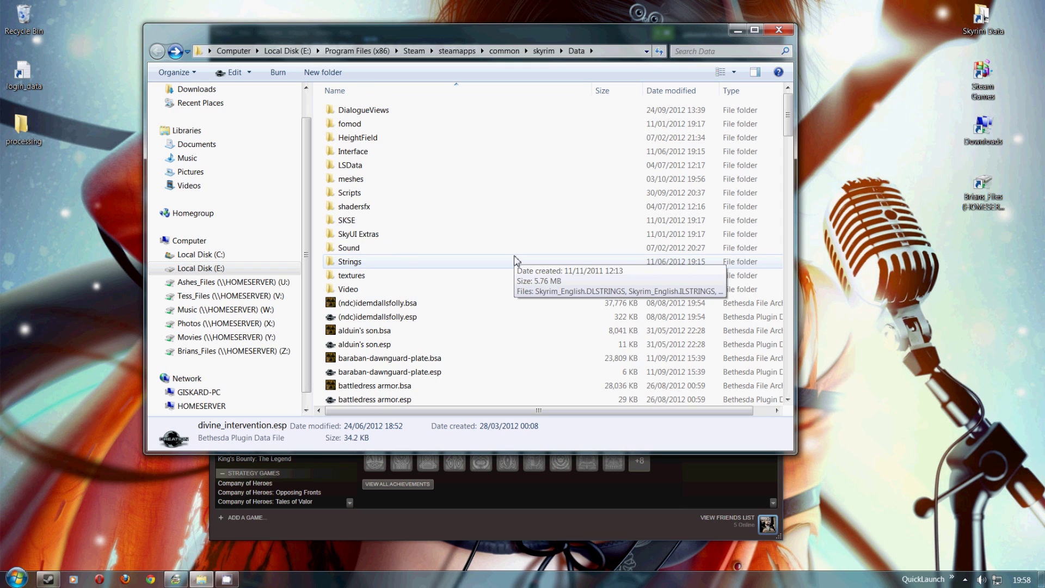
scroll(516, 260, "down", 2)
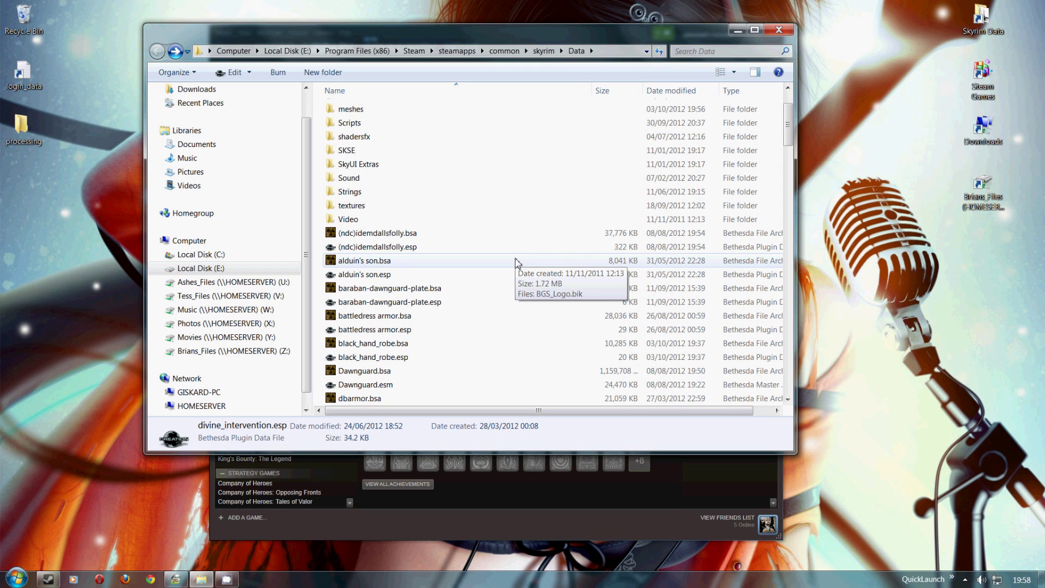
left_click(424, 278)
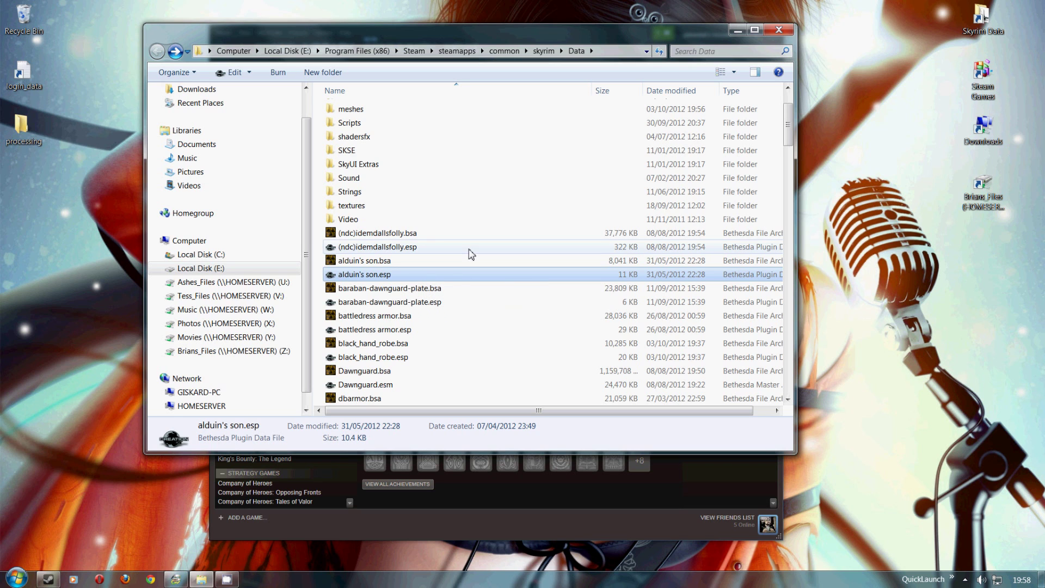
scroll(420, 196, "up", 2)
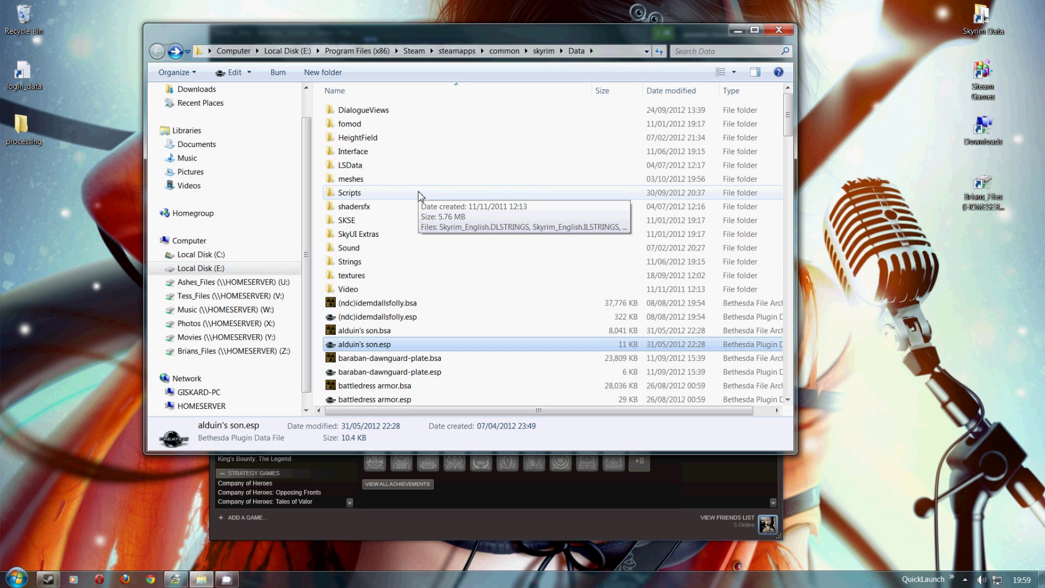
left_click(362, 182)
double_click(363, 181)
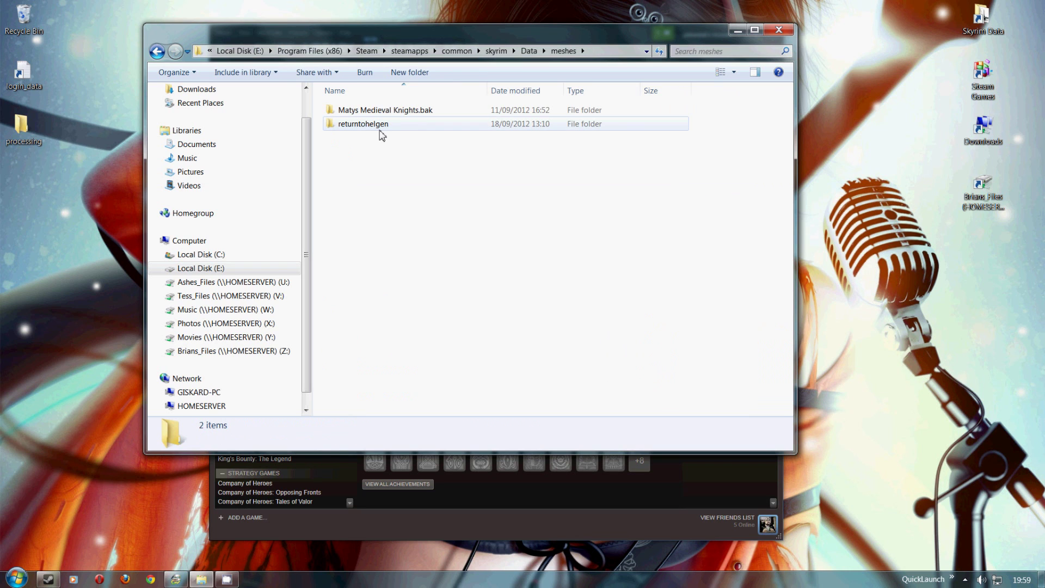
double_click(354, 110)
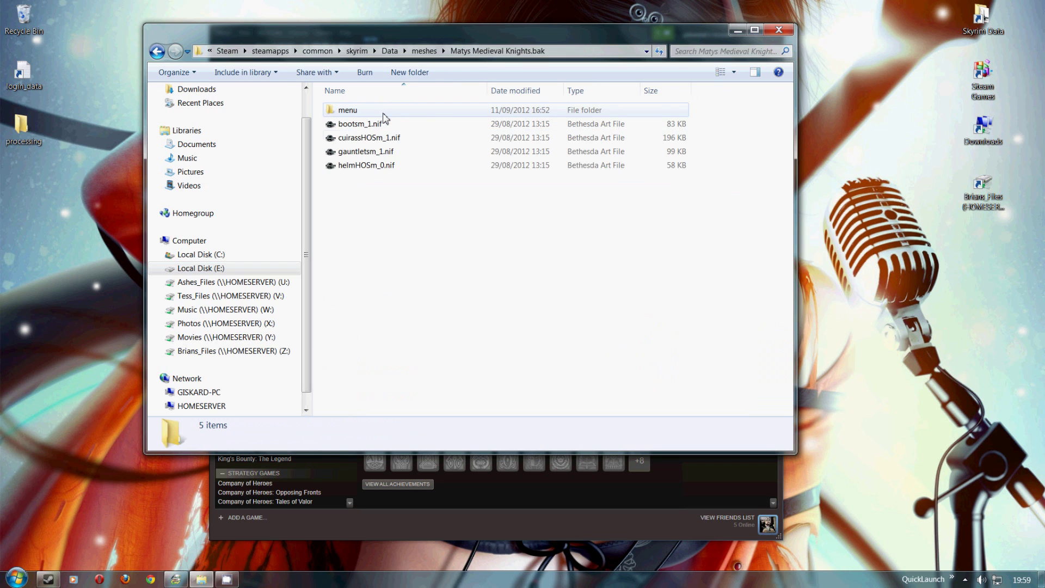
left_click(159, 52)
left_click(158, 53)
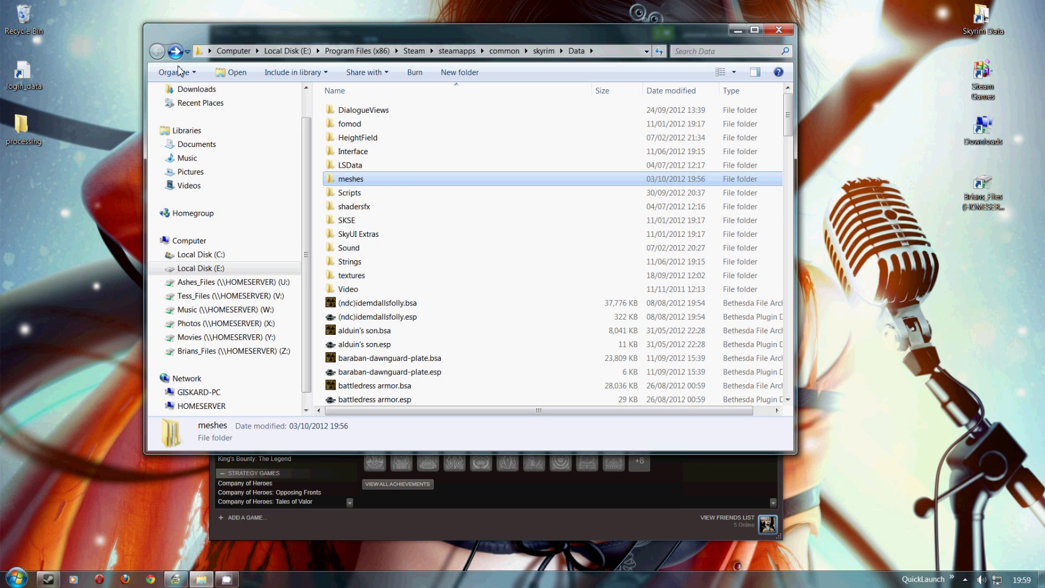
Select Teg_ReturnToHelgen.bsa and Teg_ReturnToHelgen.esp together, then scroll back to the top
scroll(508, 273, "down", 10)
scroll(509, 273, "down", 20)
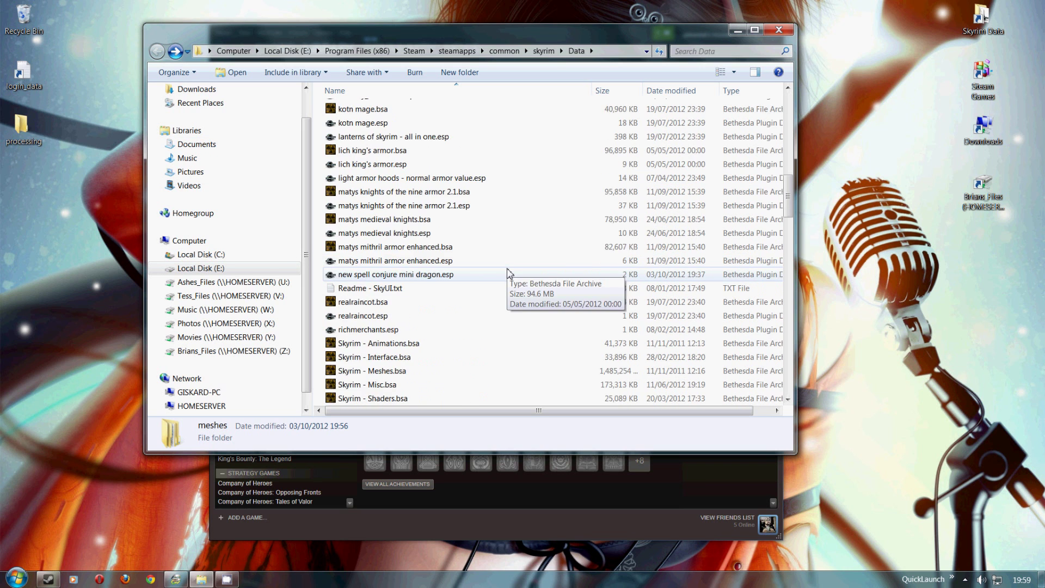
scroll(494, 283, "up", 3)
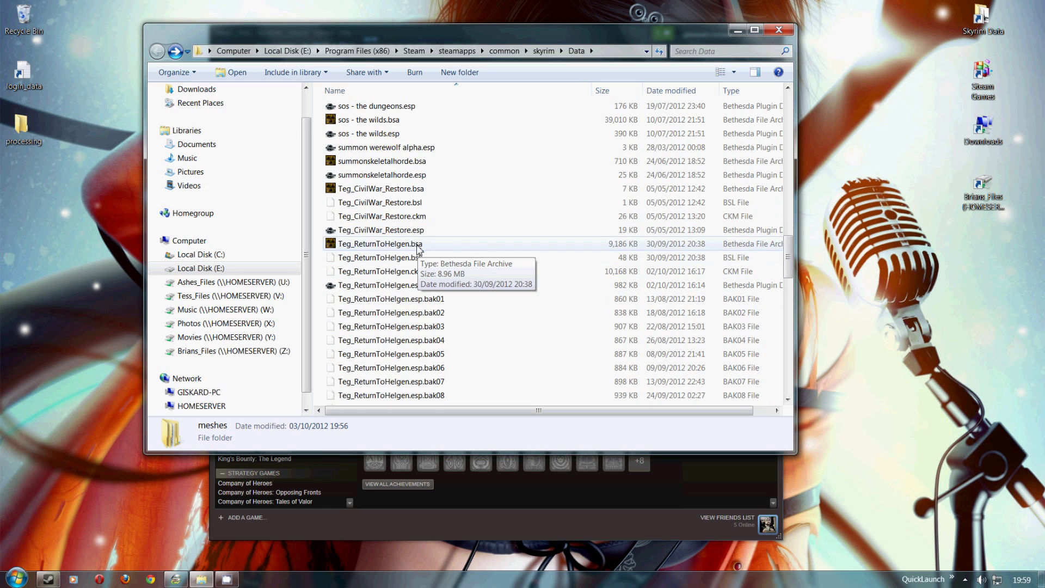
left_click(427, 244)
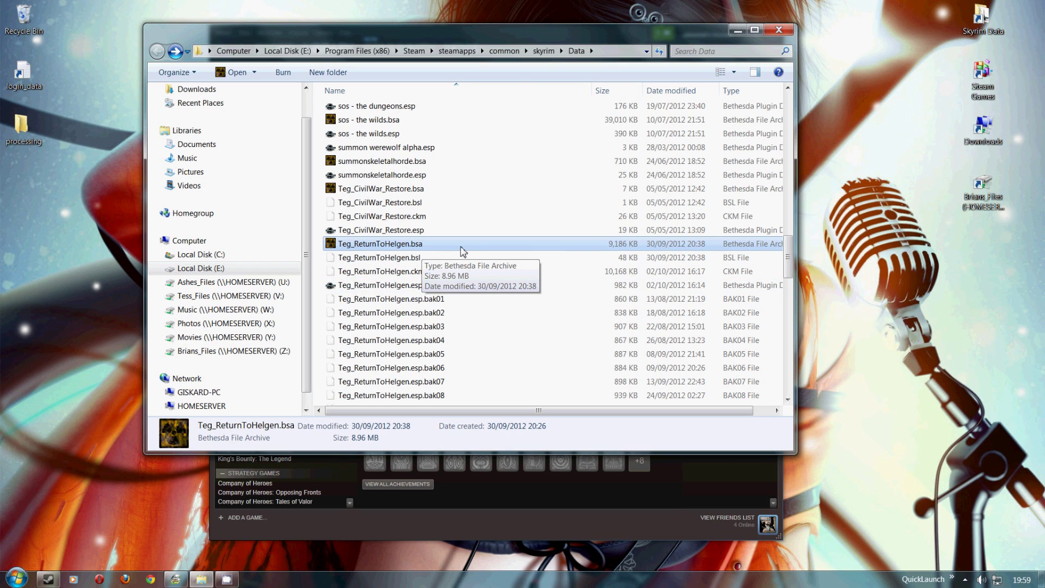
left_click(501, 285, "ctrl")
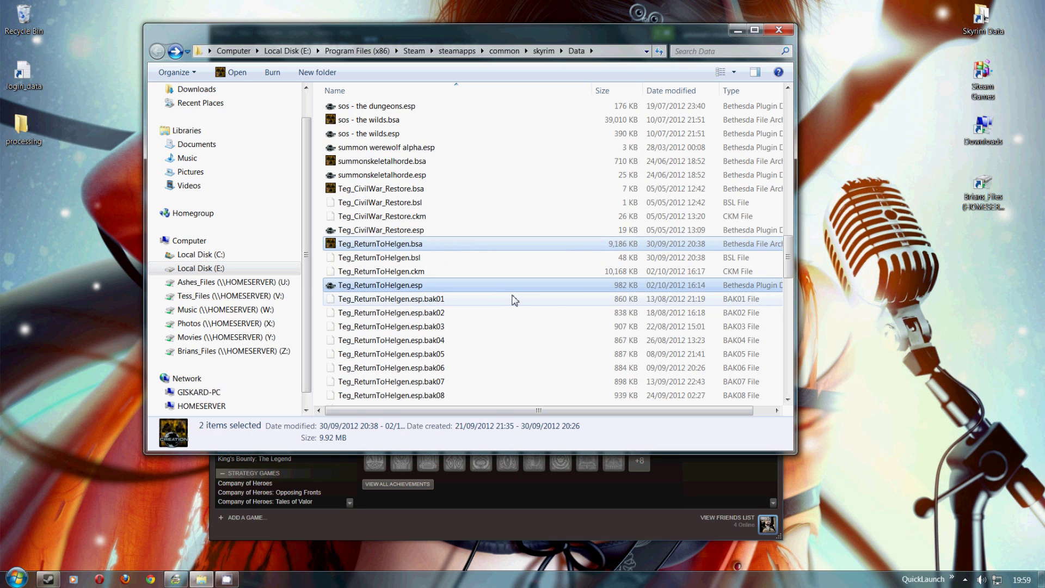
scroll(514, 300, "up", 20)
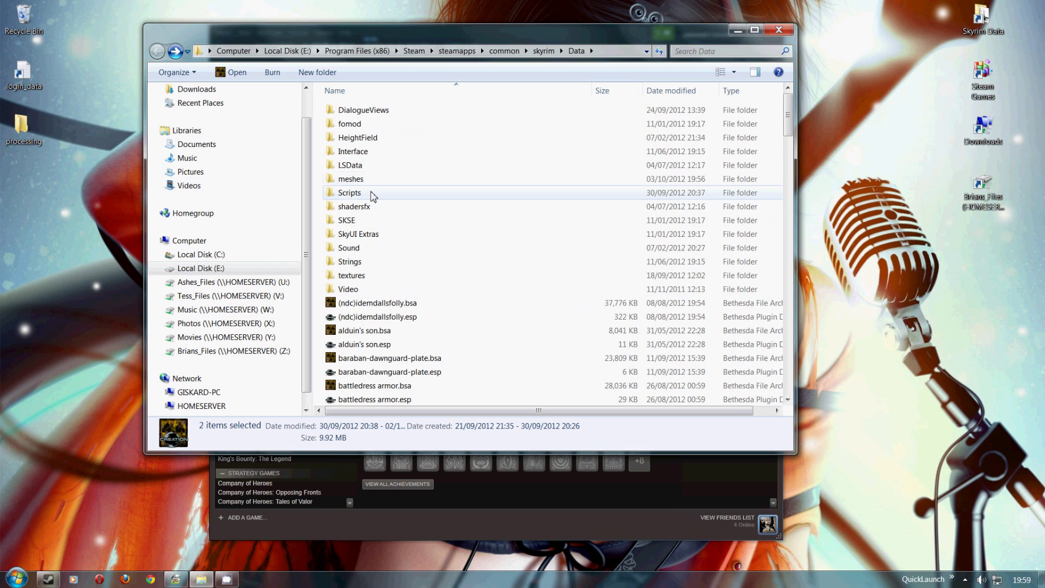
double_click(359, 180)
left_click(388, 112)
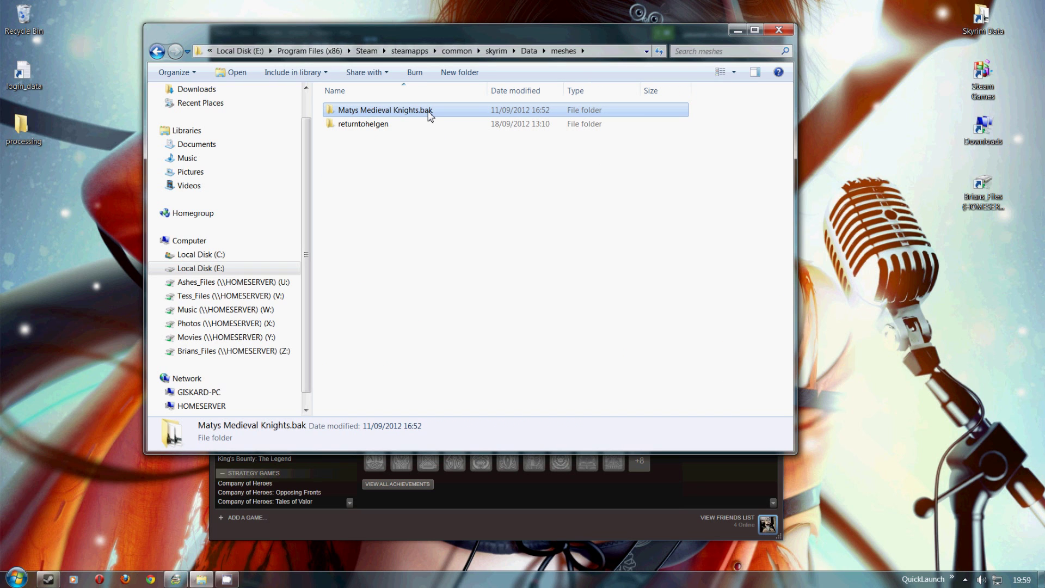
double_click(376, 115)
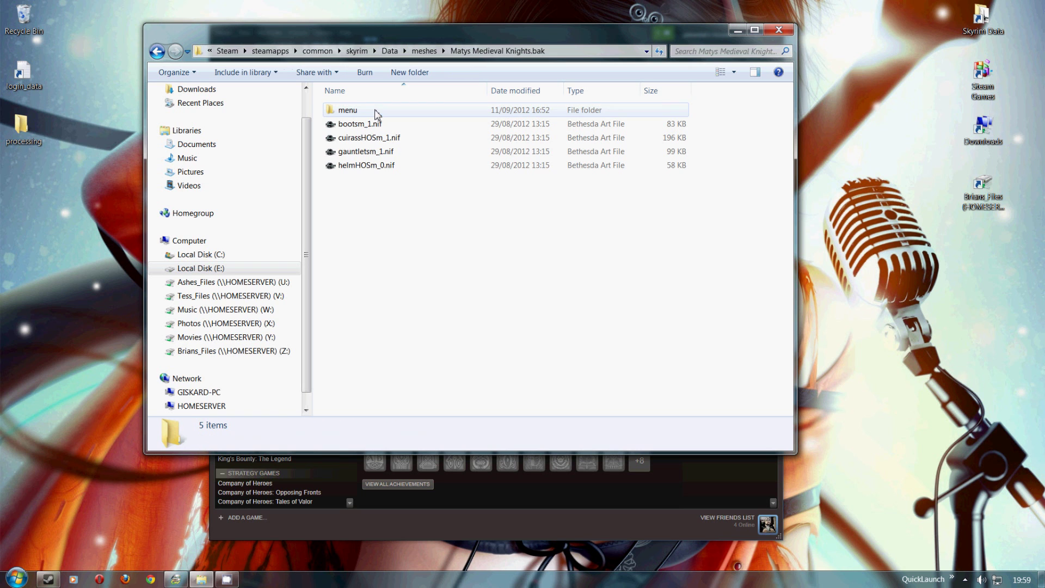
left_click(156, 52)
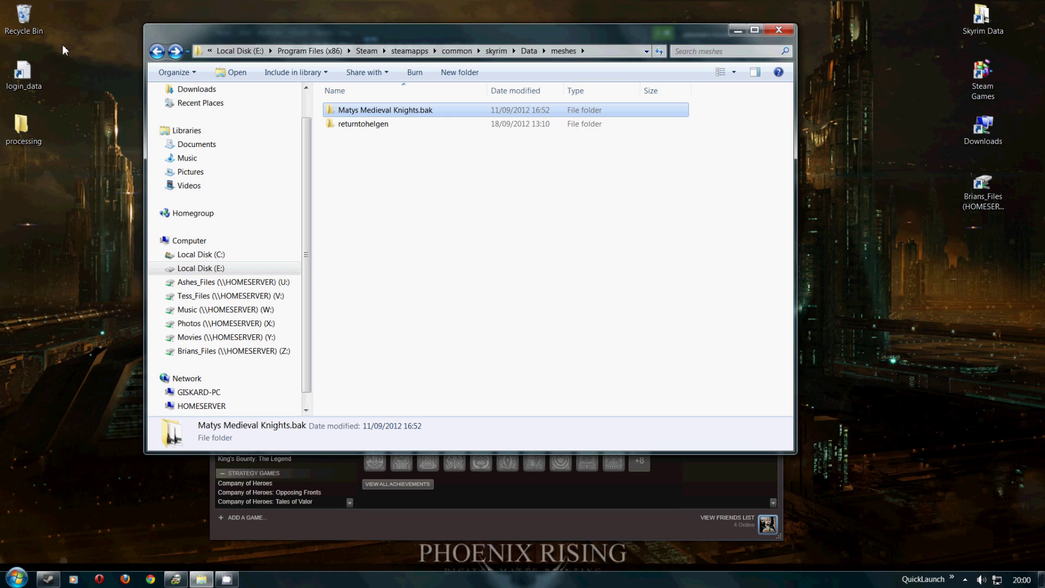
Return to the Data folder and inspect lich king's armor.bsa and HighResTexturePack02.esp
left_click(157, 52)
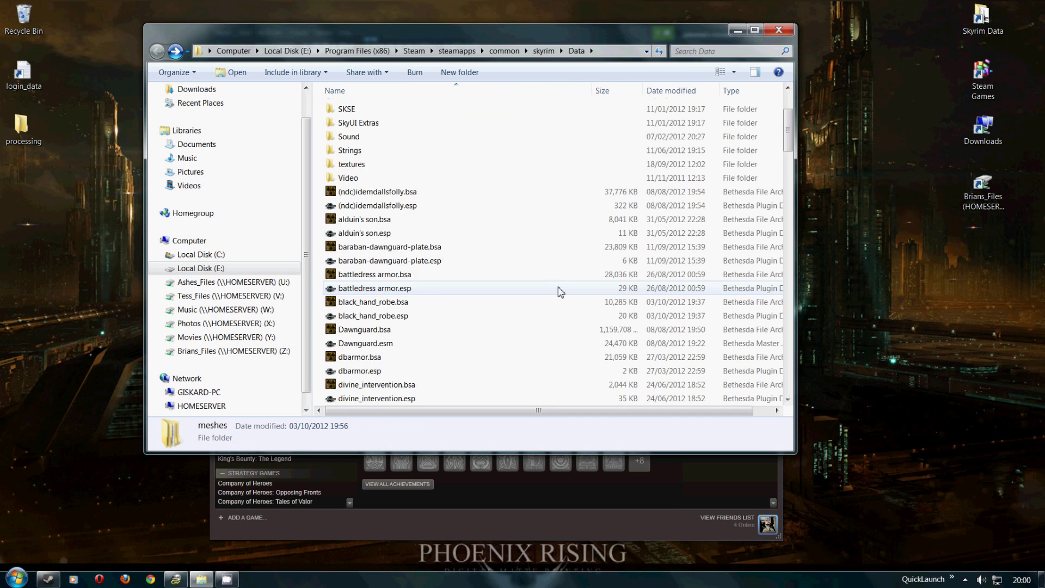
scroll(501, 319, "down", 6)
scroll(466, 315, "up", 3)
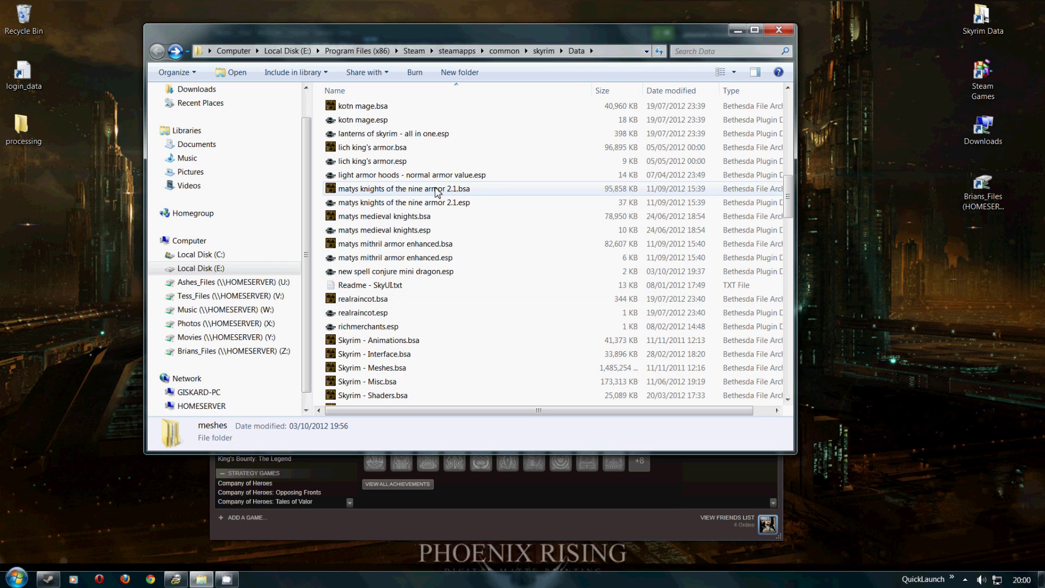
left_click(381, 149)
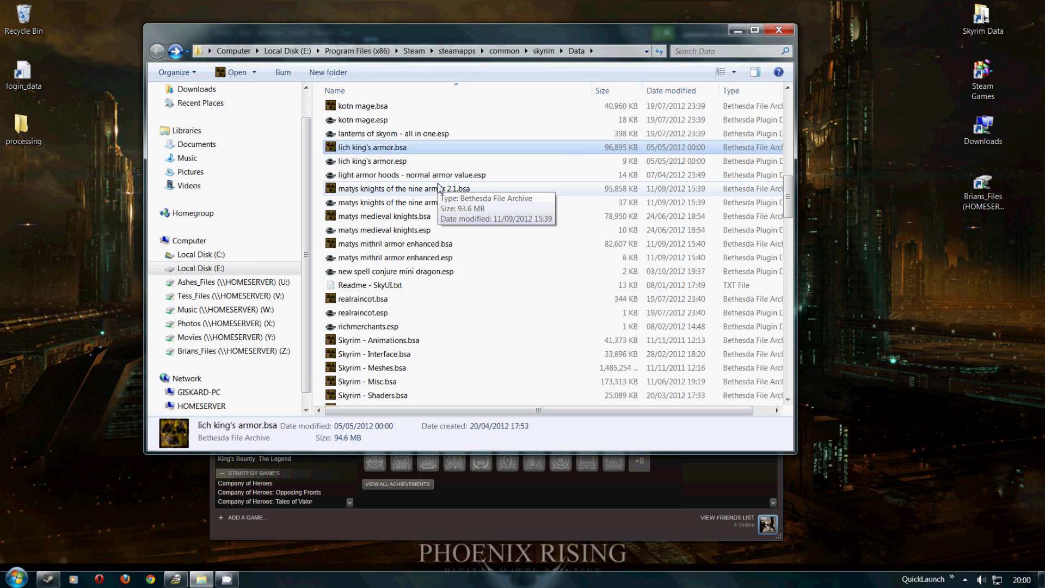
scroll(438, 188, "up", 3)
left_click_drag(408, 175, 438, 182)
left_click(407, 178)
Select jojjos warglaives.bsa and jojjos warglaives.esp together
scroll(408, 180, "up", 5)
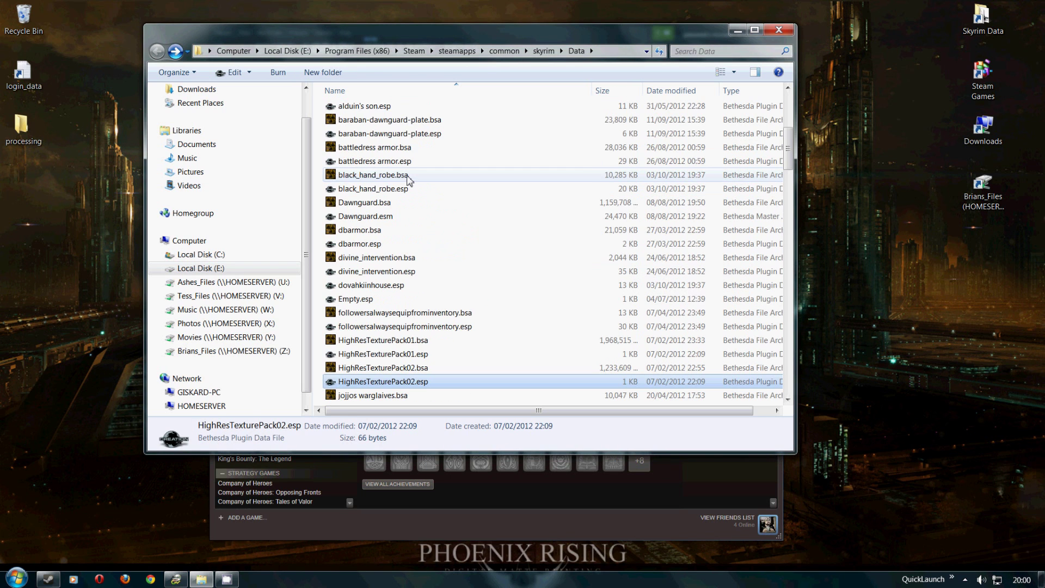
scroll(408, 179, "down", 4)
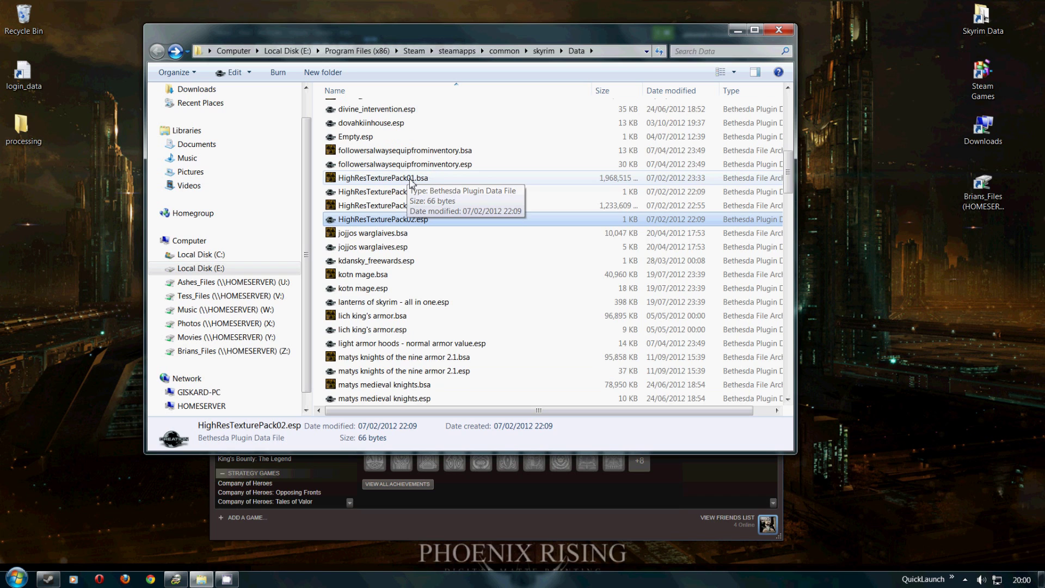
left_click(403, 234)
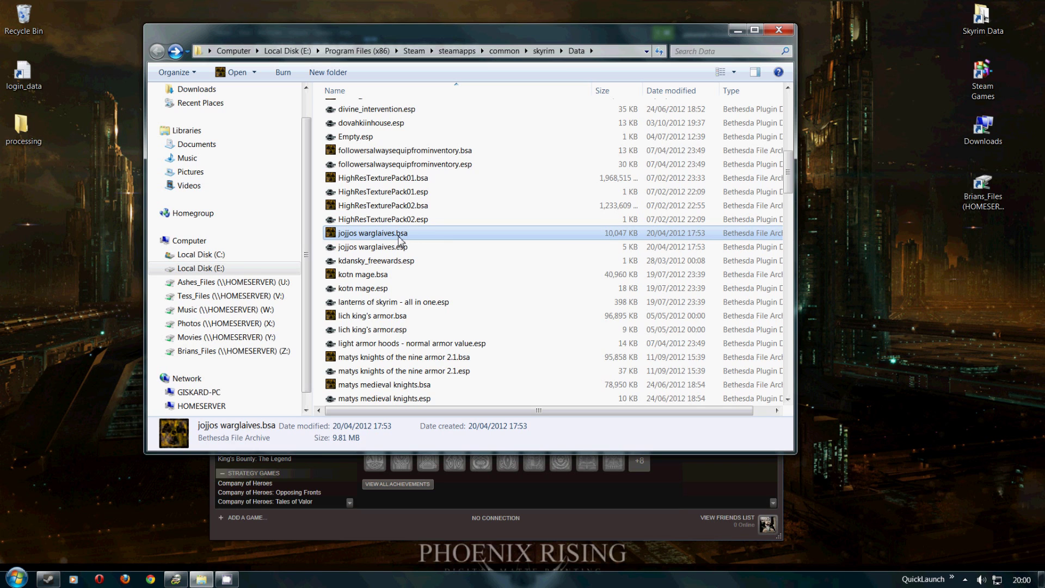
left_click(399, 238)
left_click(401, 249)
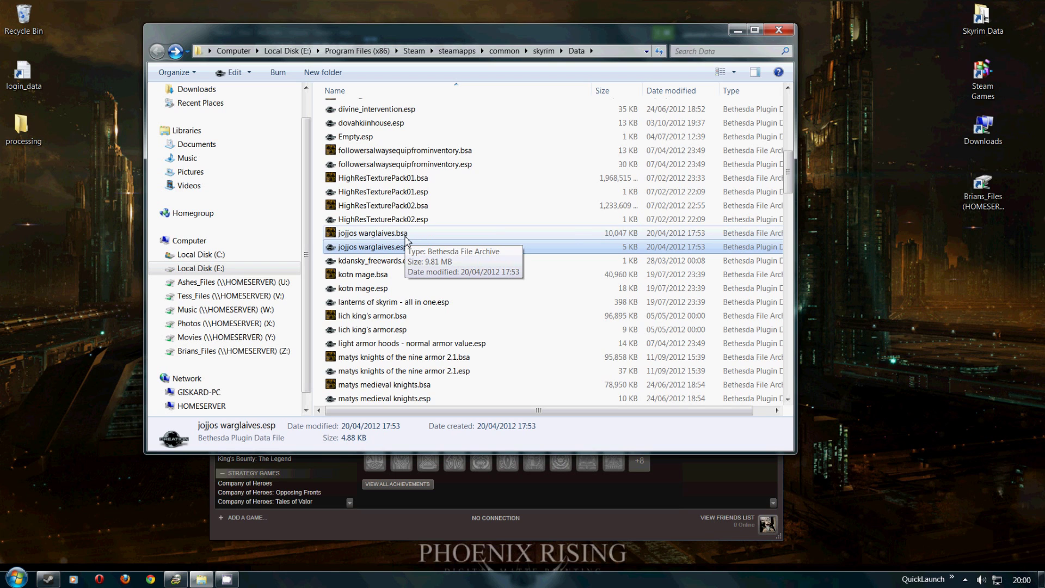
left_click(415, 234)
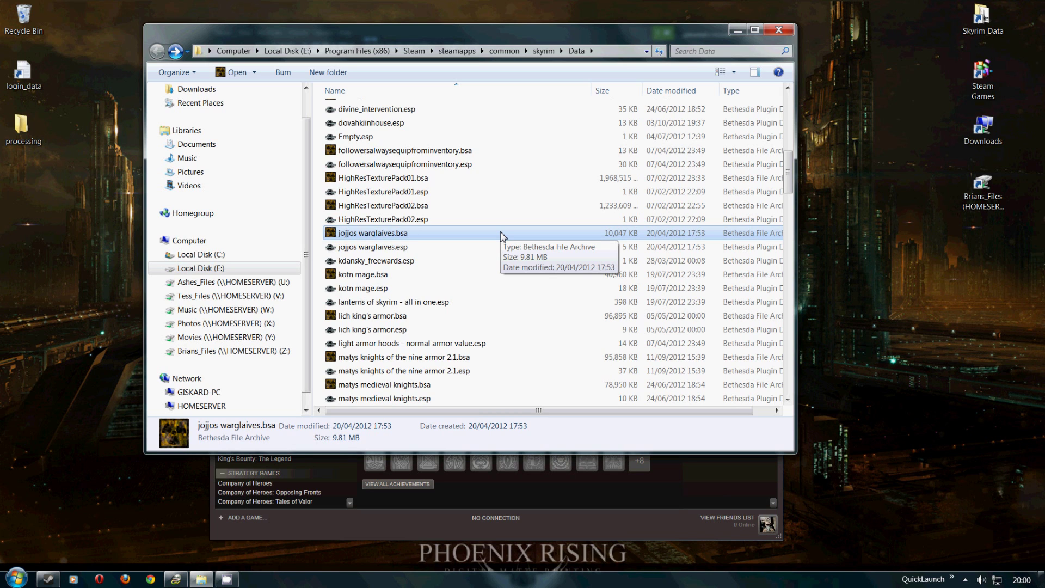
left_click(389, 246)
left_click(388, 235, "ctrl")
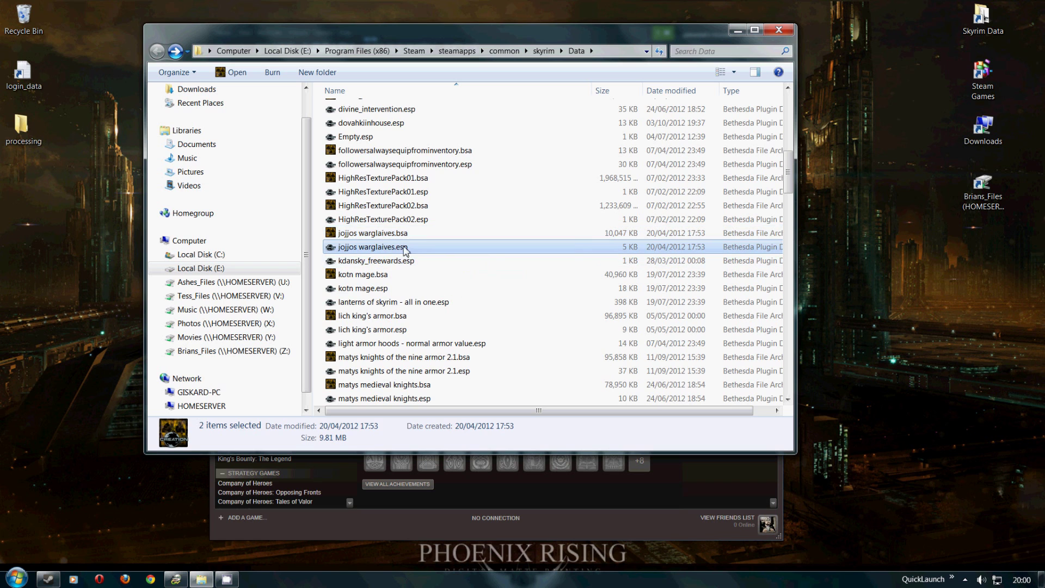
left_click(425, 234, "ctrl")
left_click(423, 236, "ctrl")
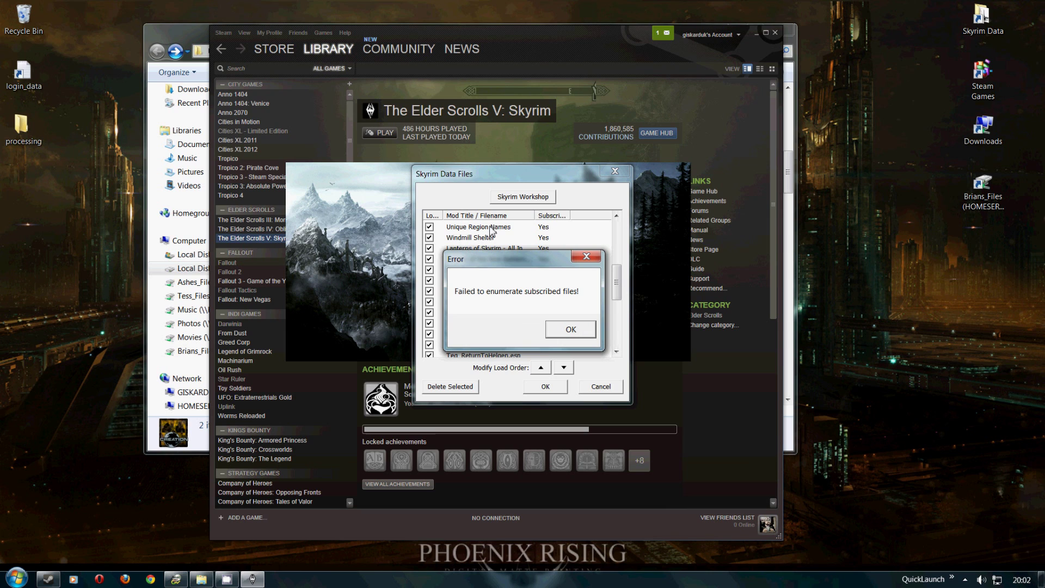
Dismiss the 'Failed to enumerate subscribed files!' error with OK
left_click(578, 334)
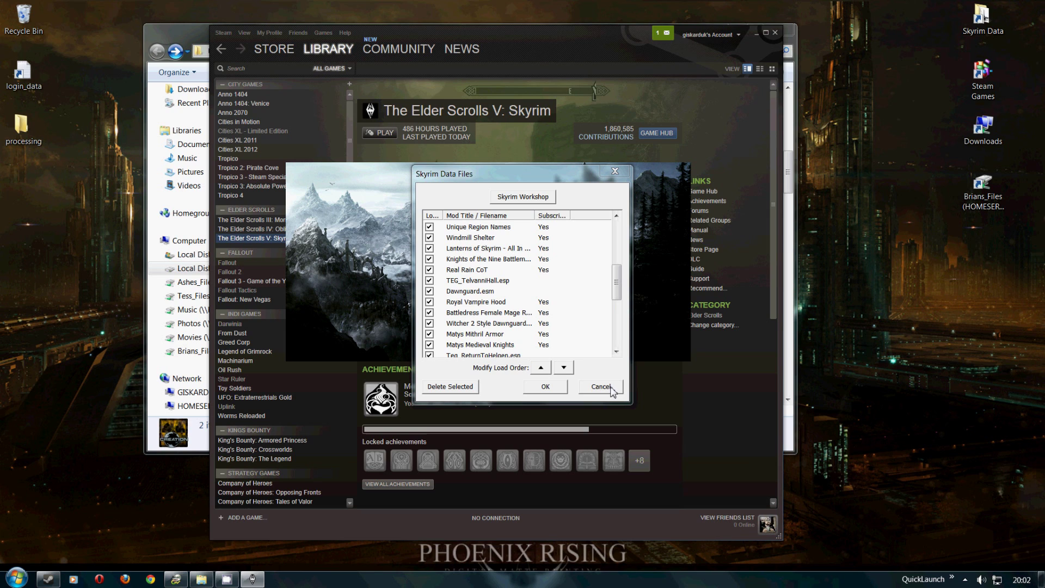